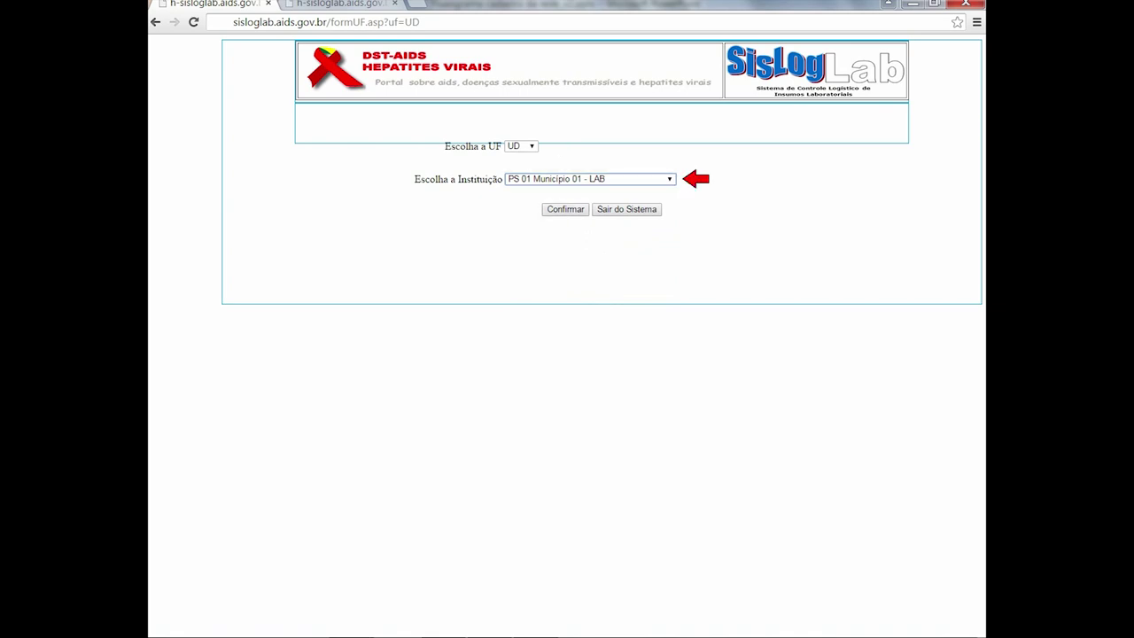
Enter the system as PS 01 Município 01 - LAB and open the Agosto/2015 Boletim Solicitante for Teste Rápido HIV-1/2
left_click(565, 209)
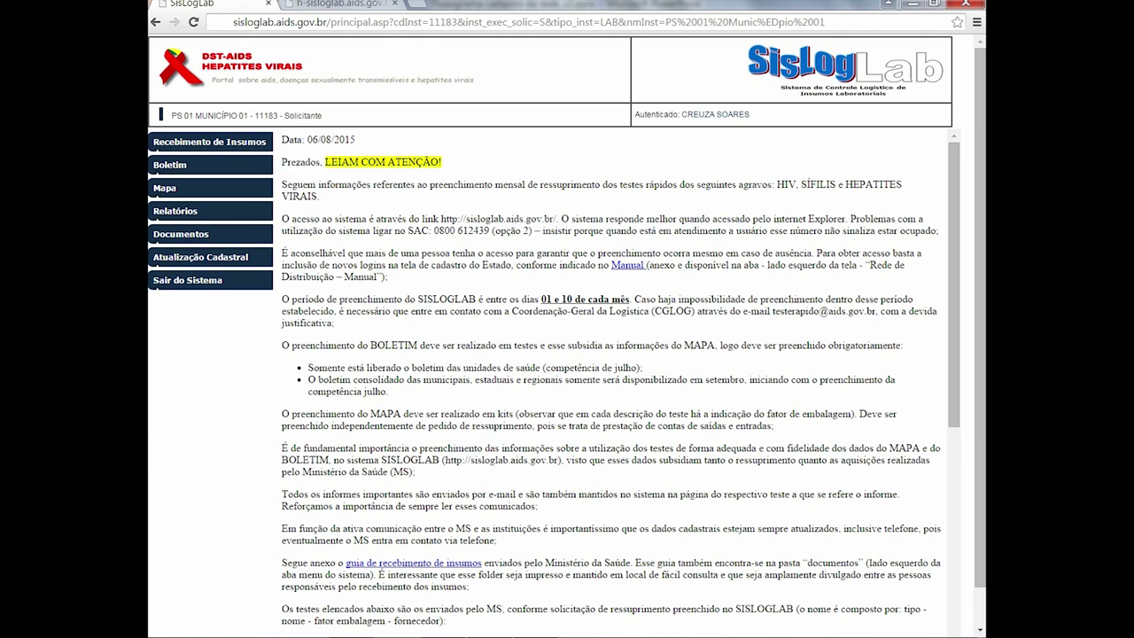
left_click(178, 165)
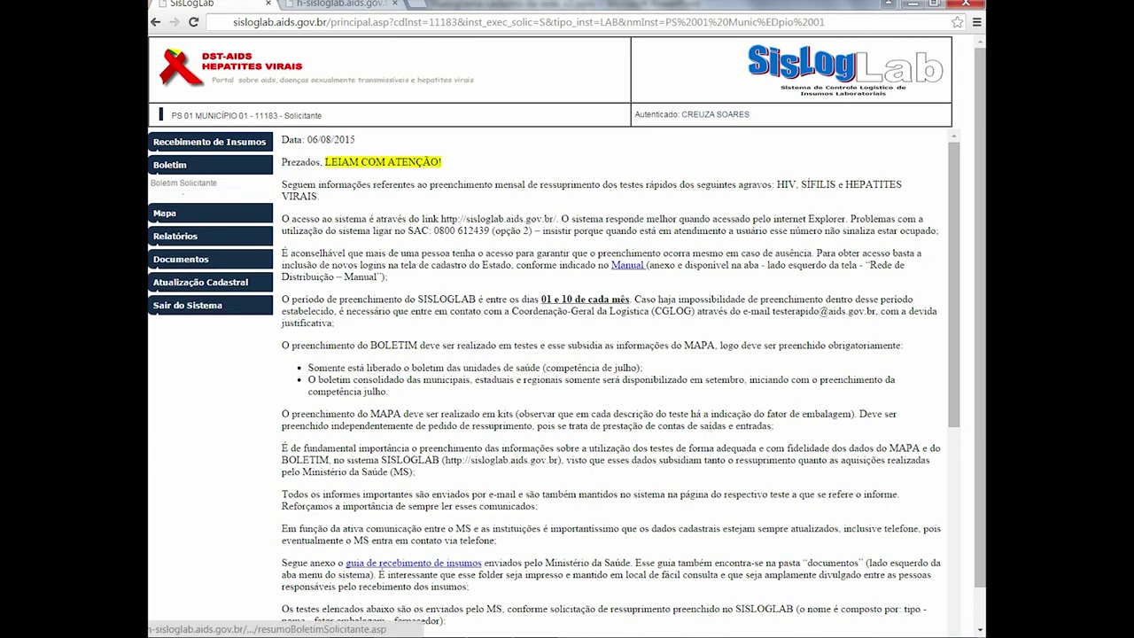
left_click(177, 183)
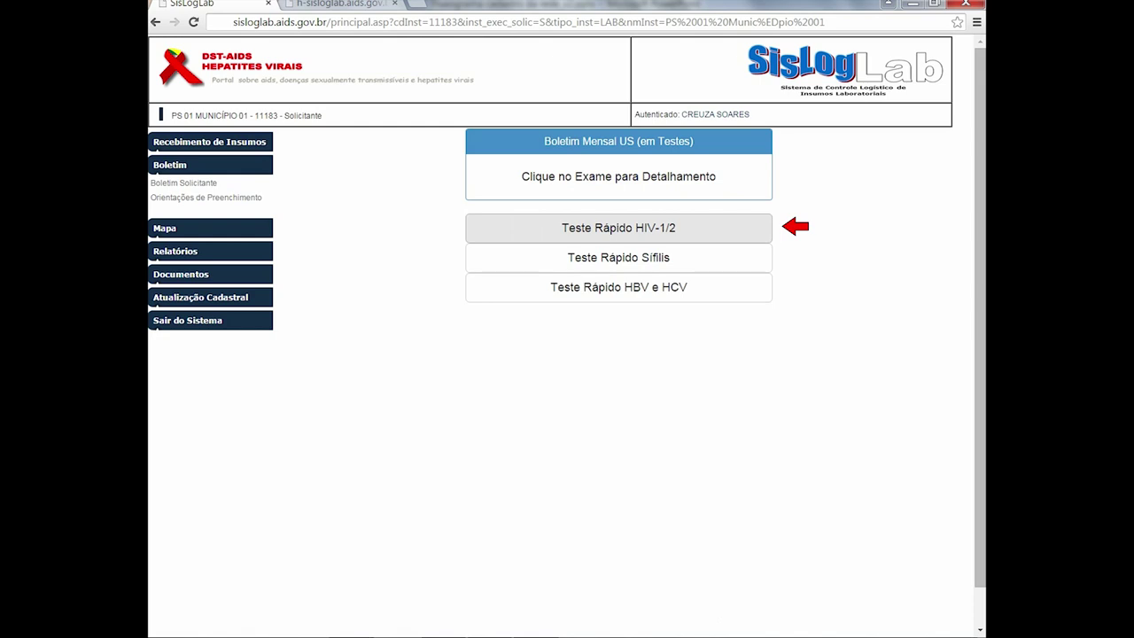
left_click(619, 227)
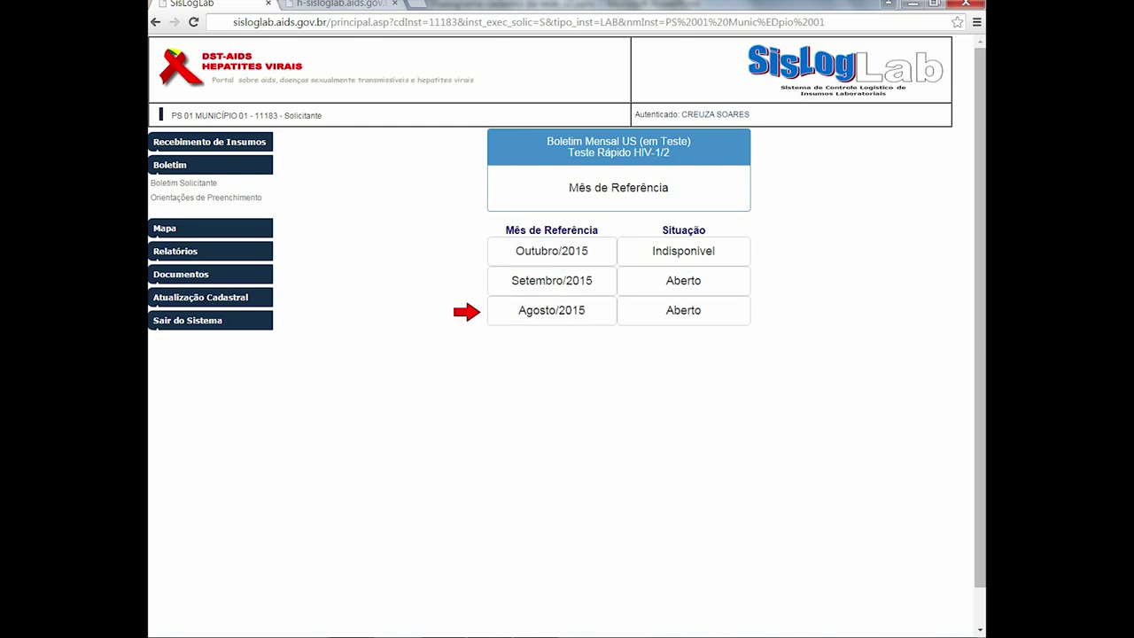
left_click(551, 310)
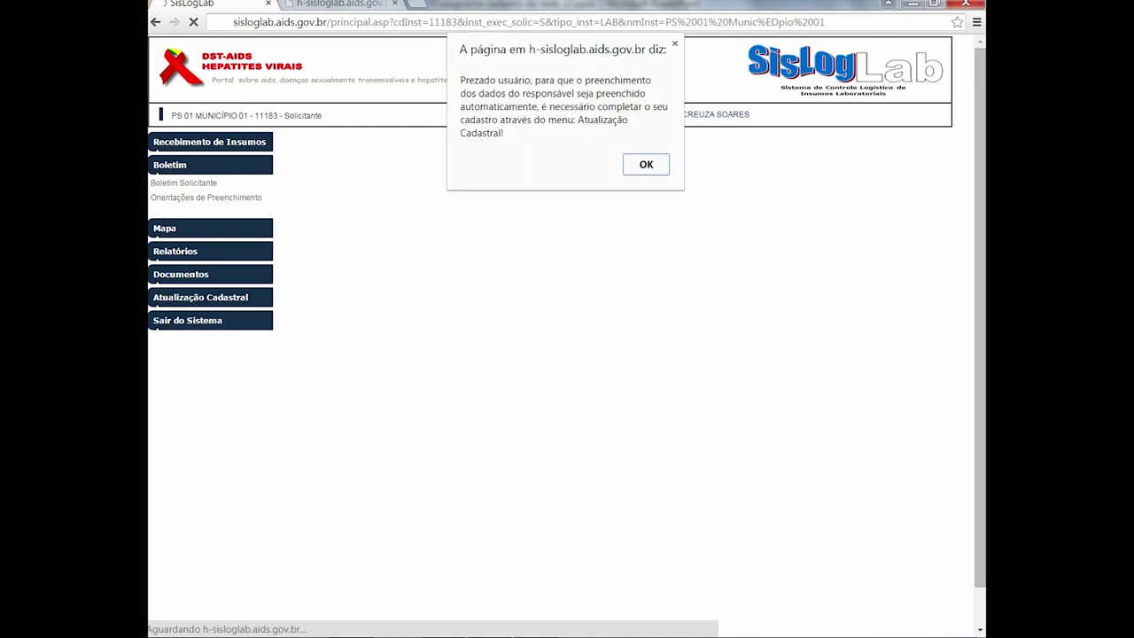
key("Return")
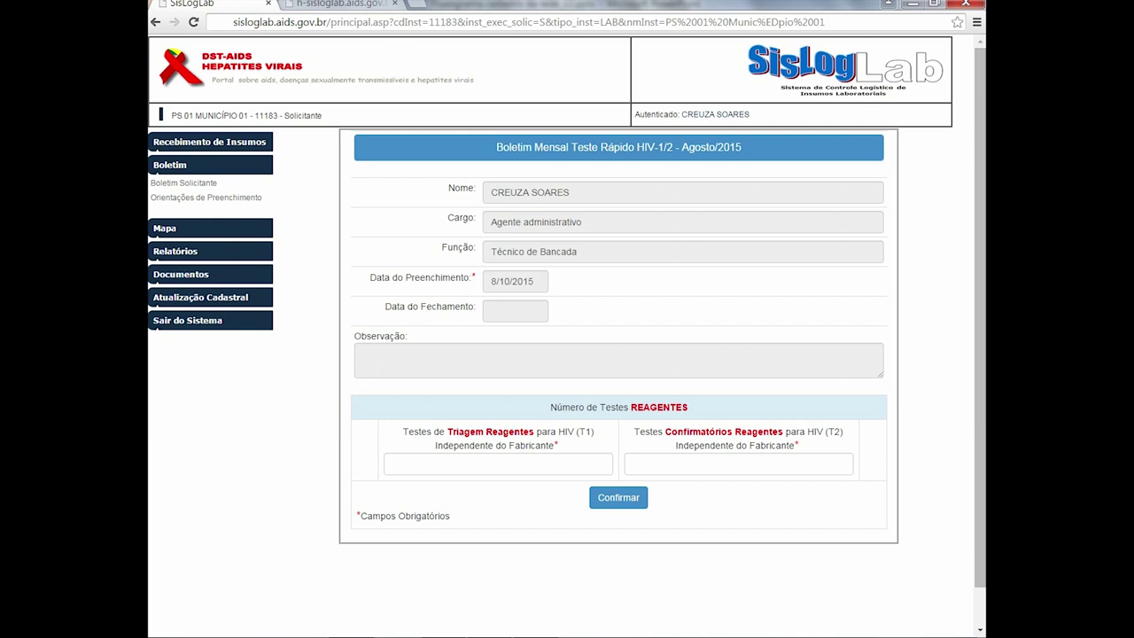
Record 10 reactive HIV screening tests (T1) and 1 reactive confirmatory test (T2), and confirm the entries
left_click(498, 463)
type("10")
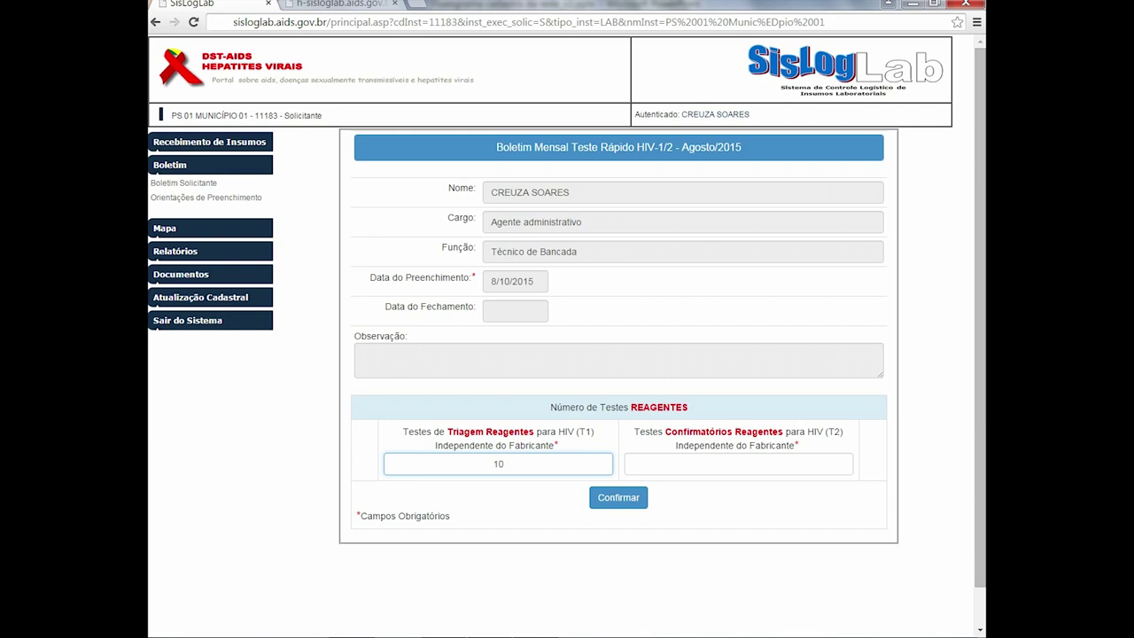
left_click(739, 463)
type("1")
left_click(618, 497)
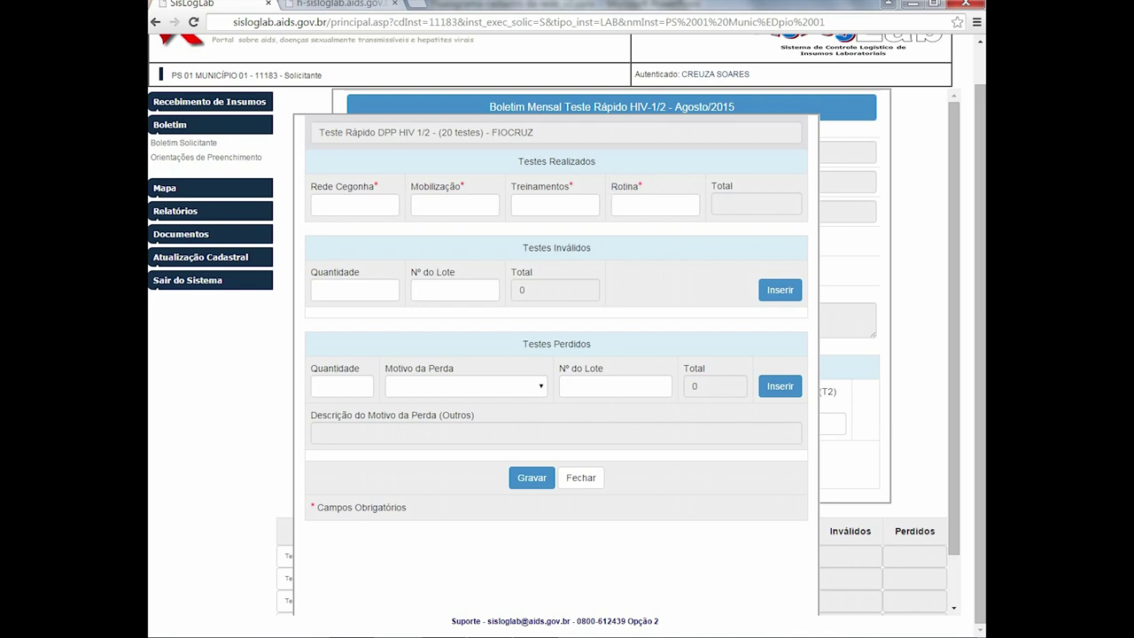
For Teste Rápido DPP HIV 1/2, enter 20 Rede Cegonha, 0 Mobilização, 0 Treinamentos and 145 Rotina tests, and insert 3 invalid tests from lot DFTH
left_click(355, 205)
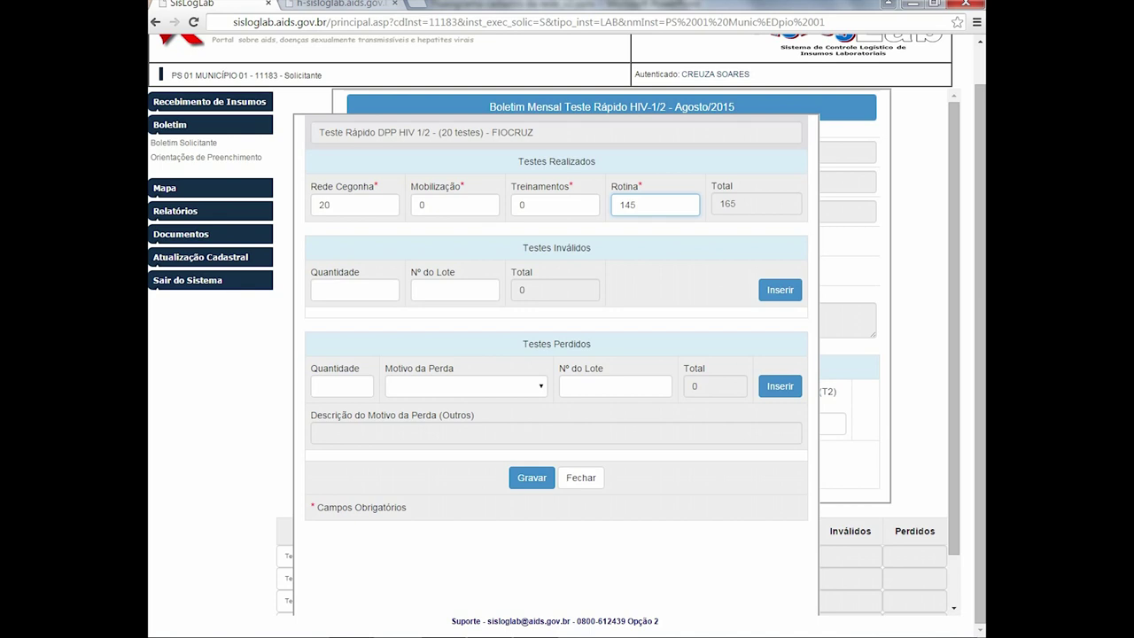
left_click(355, 289)
type("3")
left_click(455, 289)
type("DFTH")
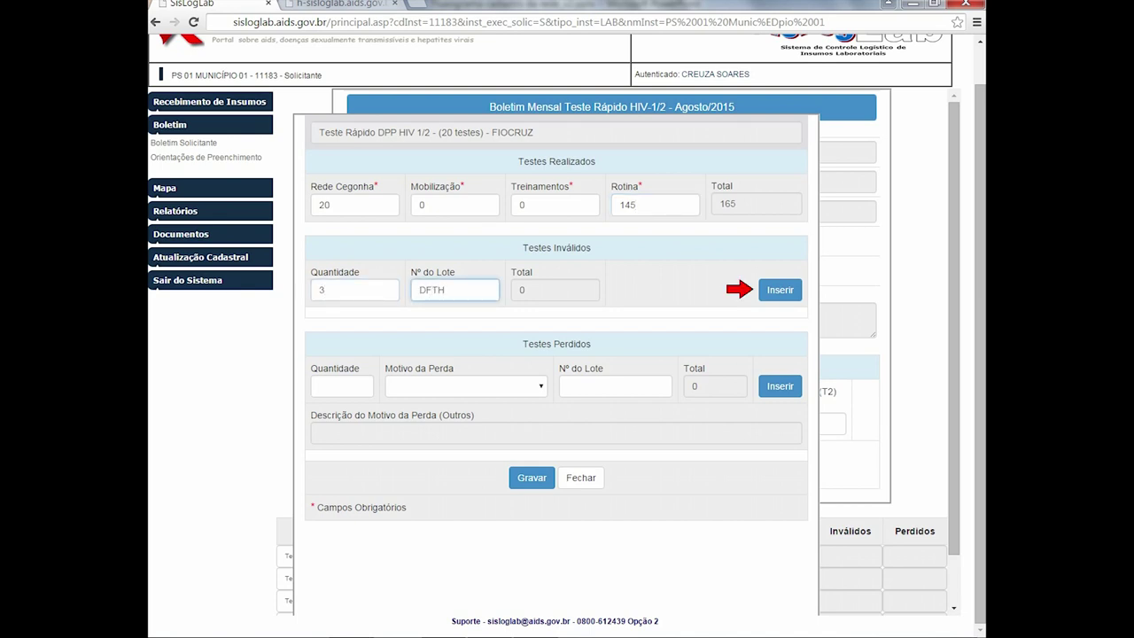
left_click(780, 290)
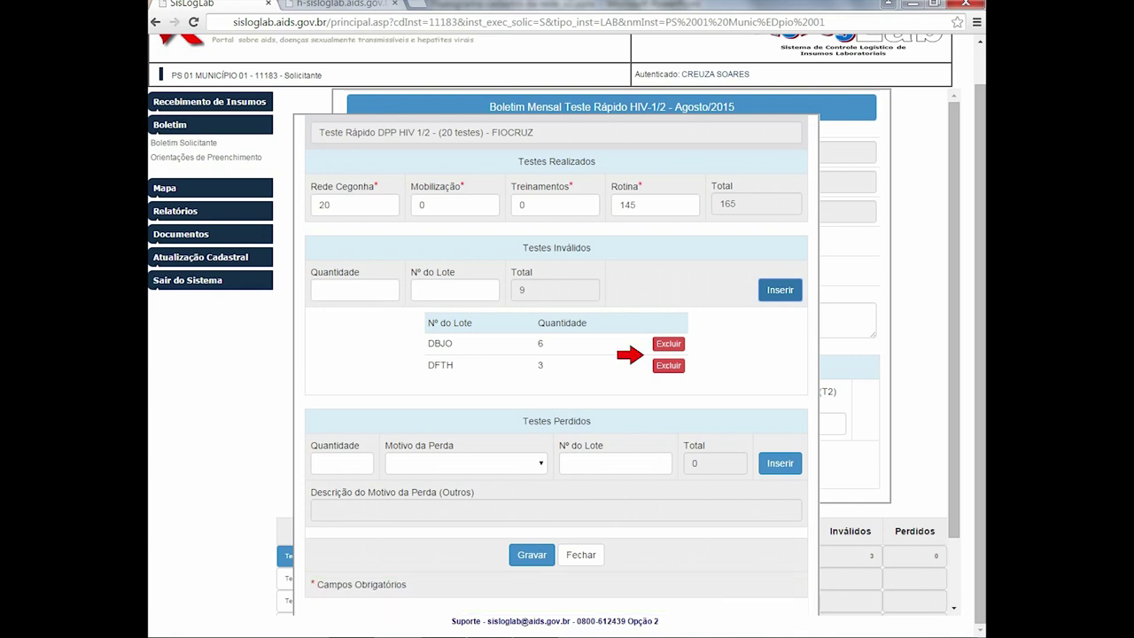
Delete the invalid-test entry for lot DBJO and insert 6 lost tests from lot NHLO with reason Problema na execução do teste
left_click(668, 344)
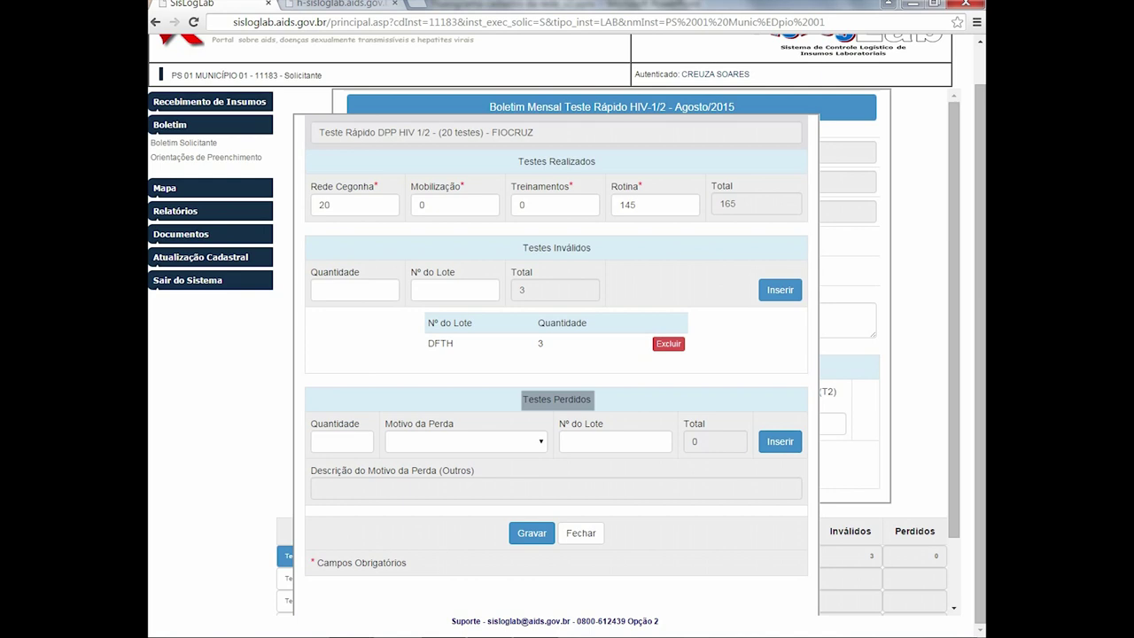
left_click(341, 441)
type("6")
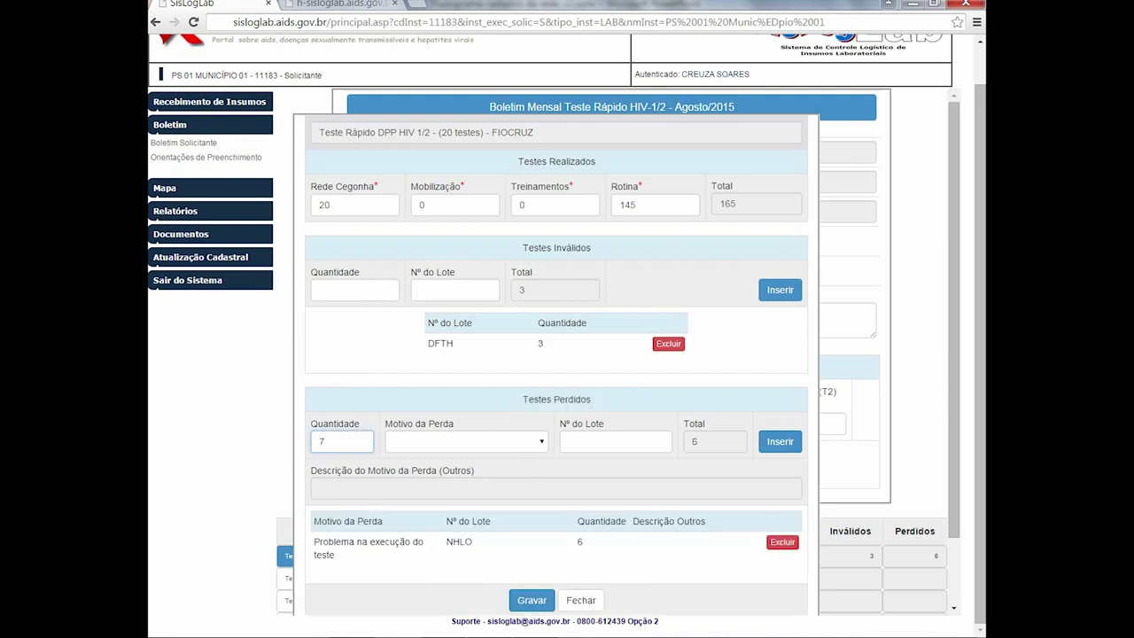
Insert 7 lost tests from lot IJKO with reason Outros and description "Outro motivo", and save and close the supply record
left_click(467, 441)
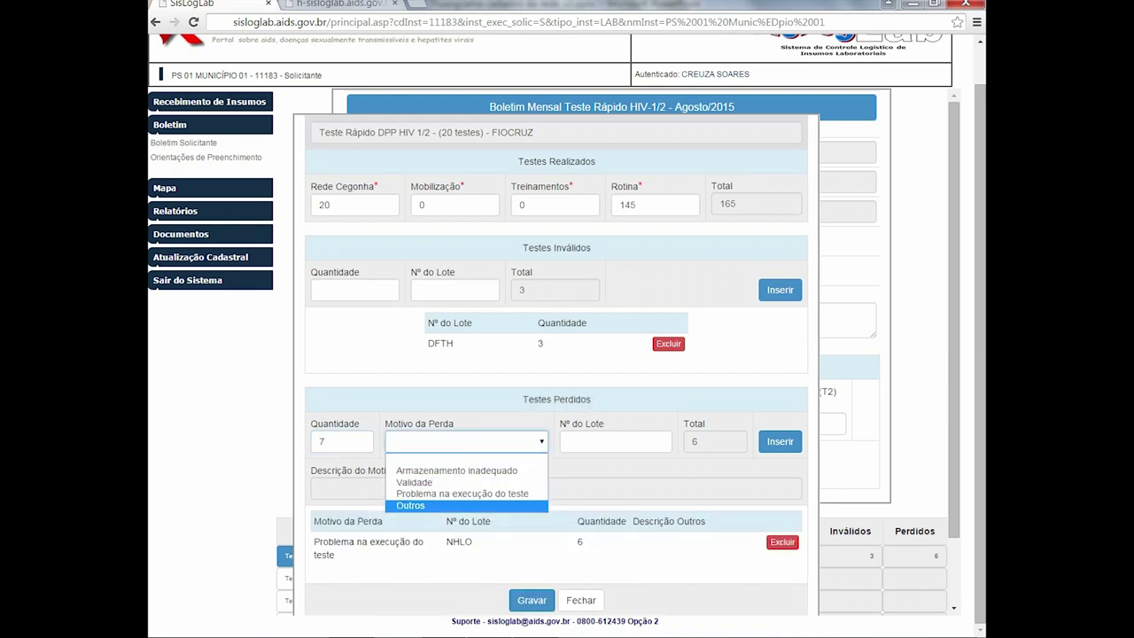
left_click(466, 505)
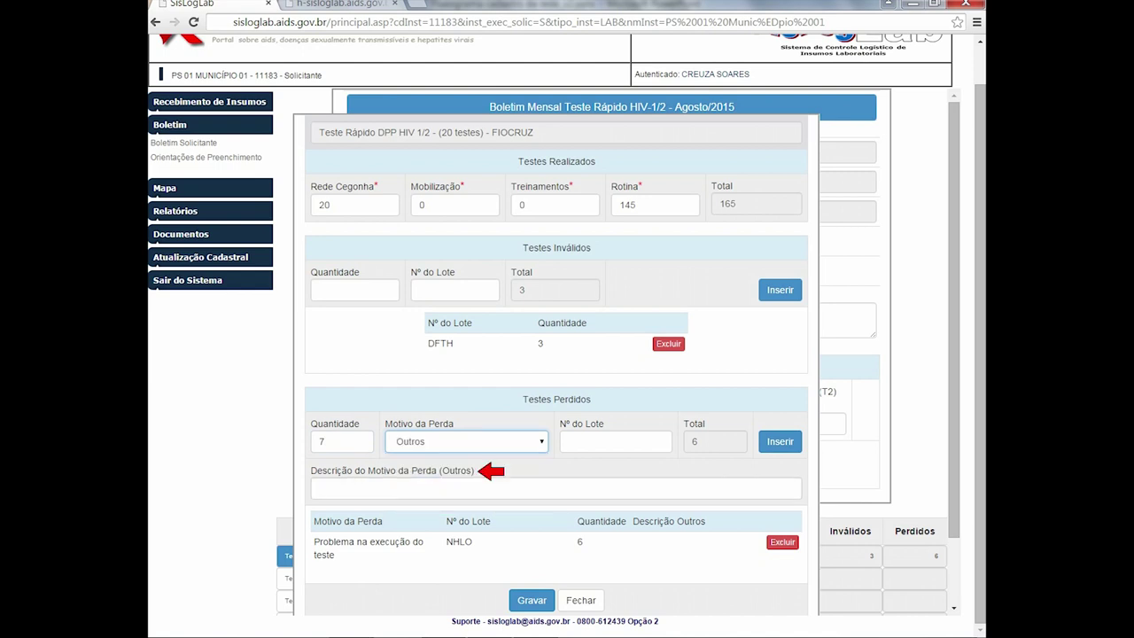
left_click(569, 441)
type("IJKO")
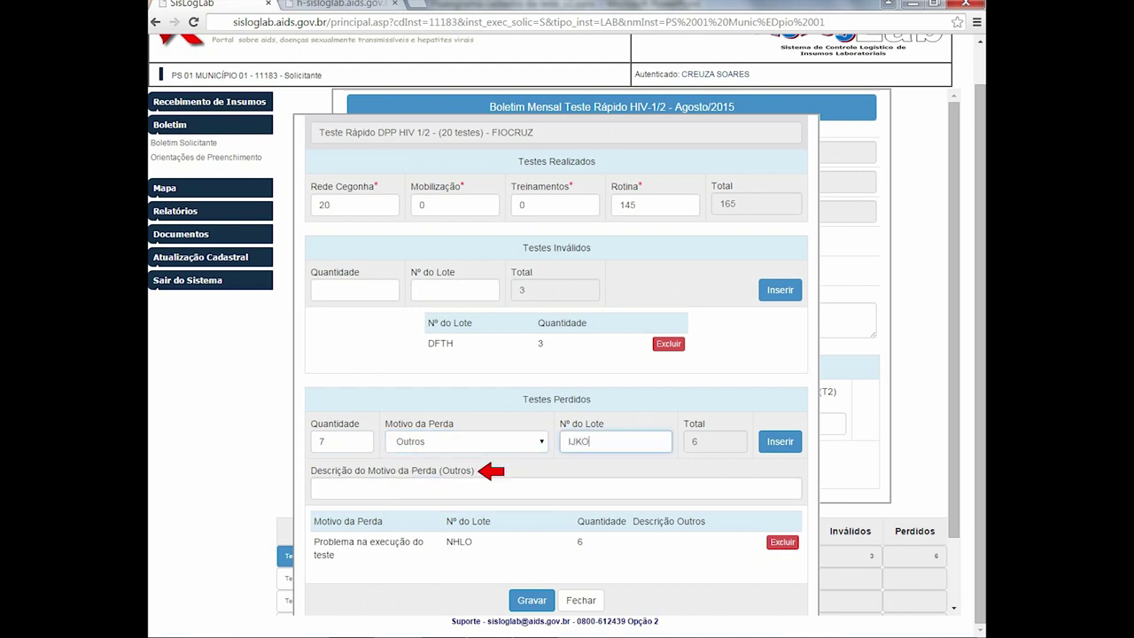
left_click(320, 488)
type("Outro motivo")
left_click(779, 442)
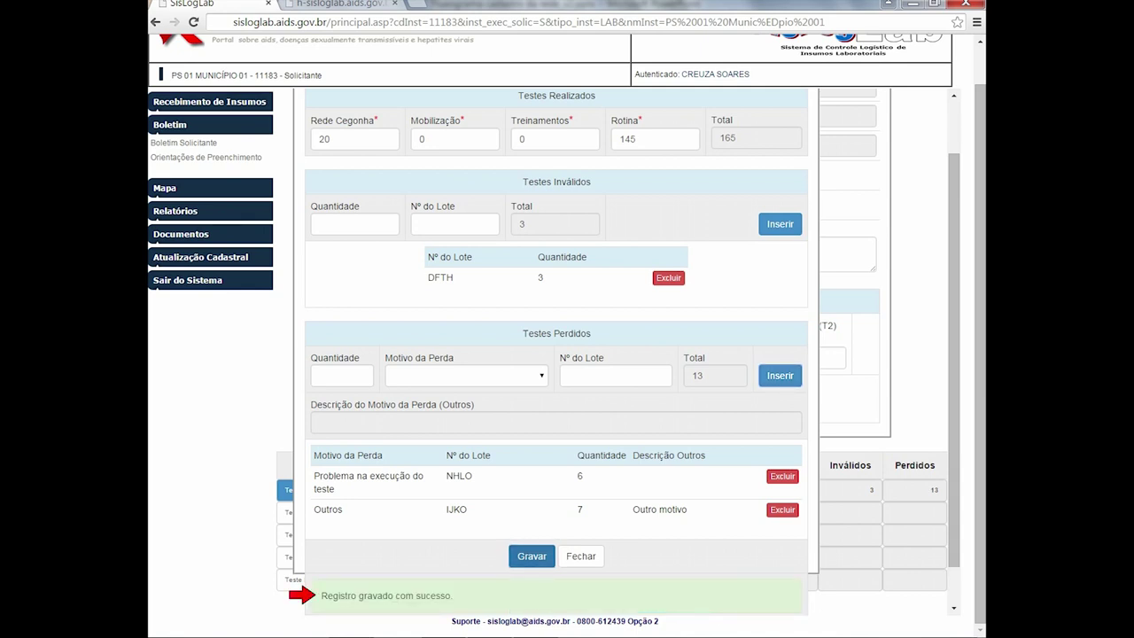
left_click(581, 555)
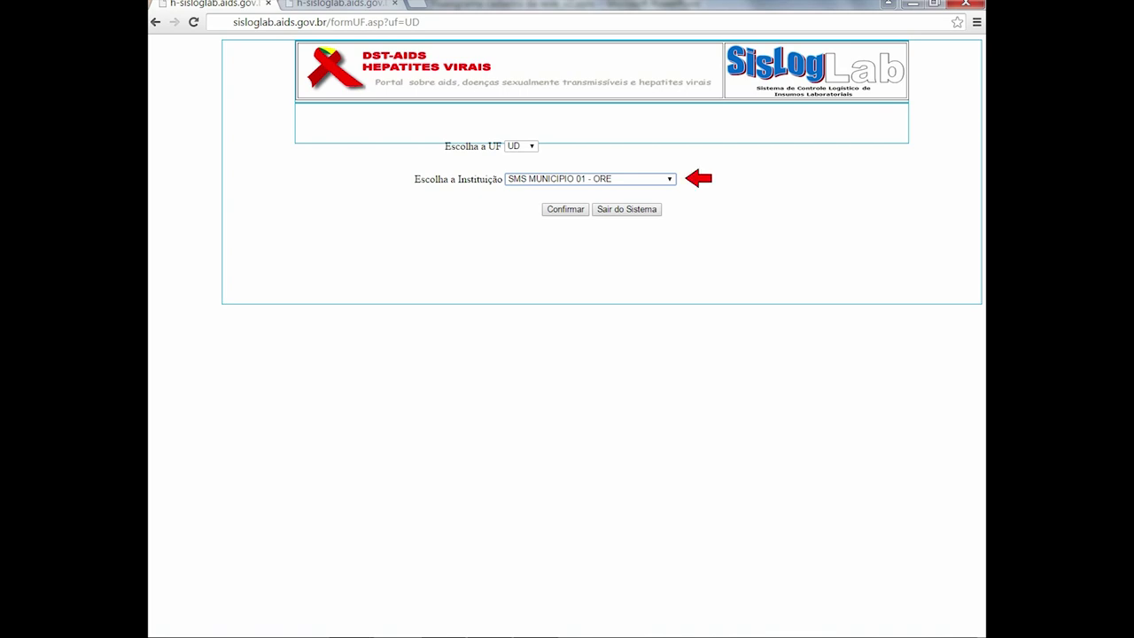
Enter the system as SMS MUNICIPIO 01 - ORE and open the linked institutions' Boletim Mensal para Avaliação e Uso report
left_click(564, 209)
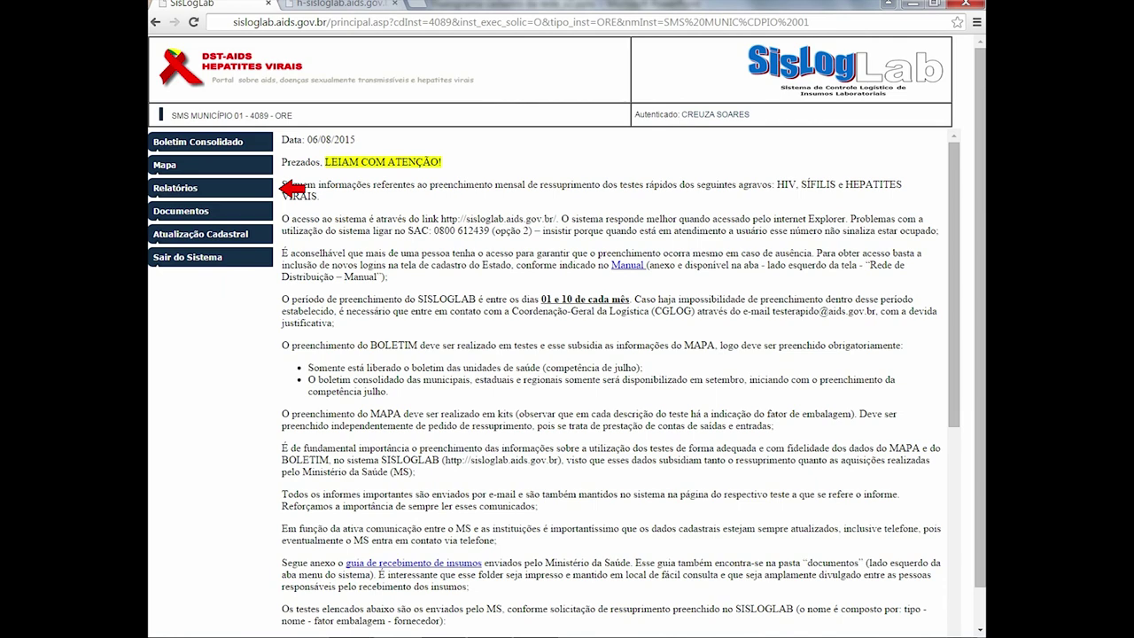
left_click(210, 188)
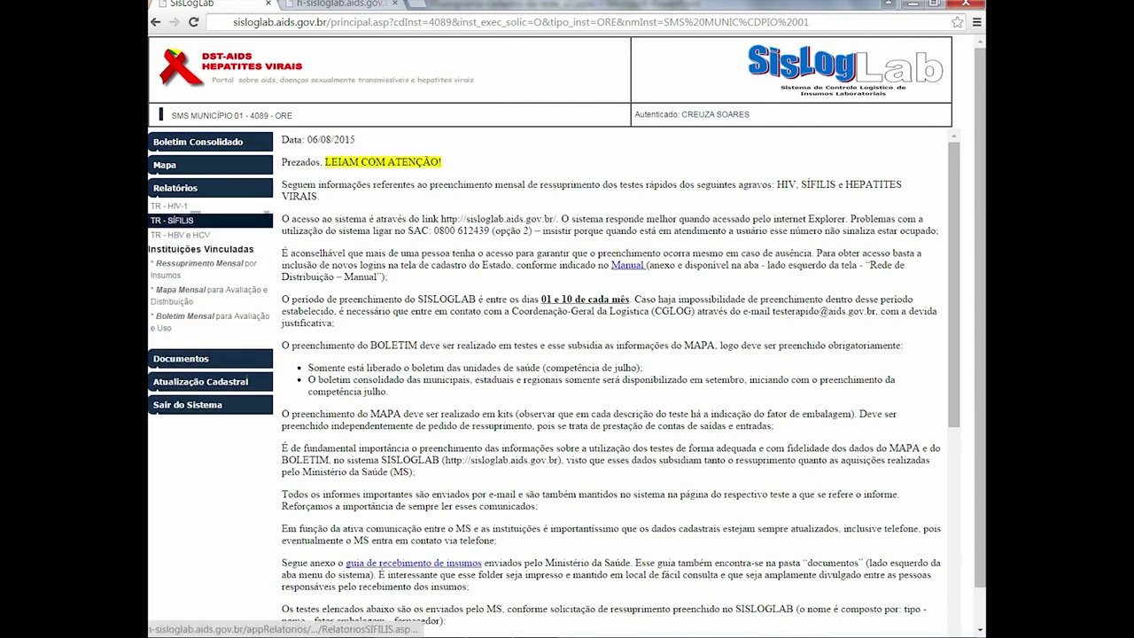
left_click(210, 322)
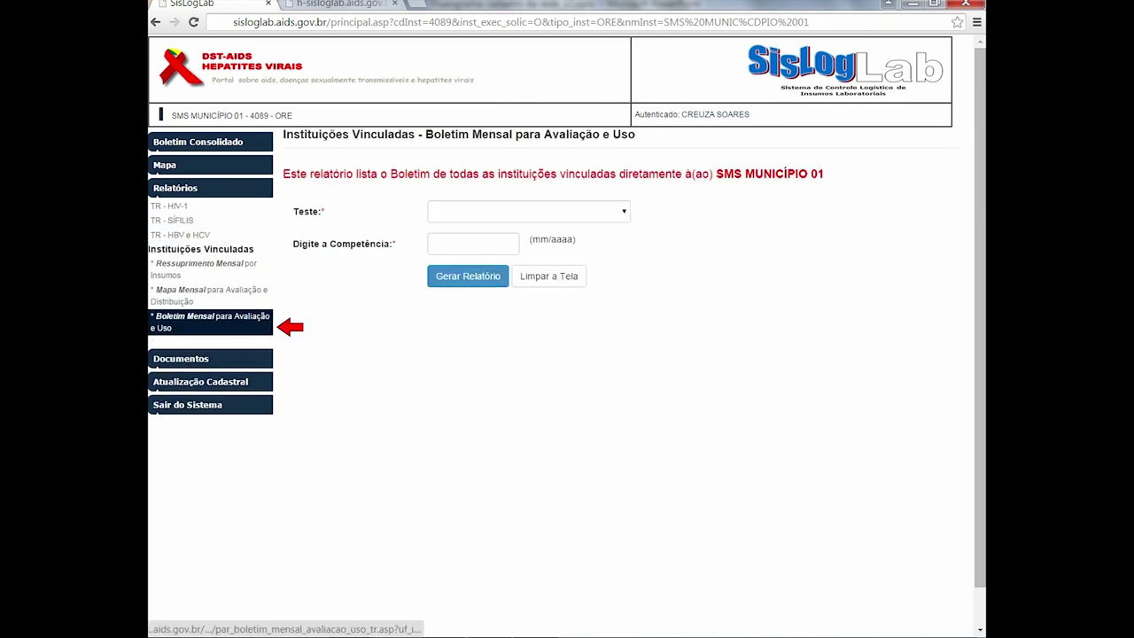
Generate the report for Teste Rápido HIV-1/2 with competência 08/2015 and review each linked institution's bulletin
left_click(528, 211)
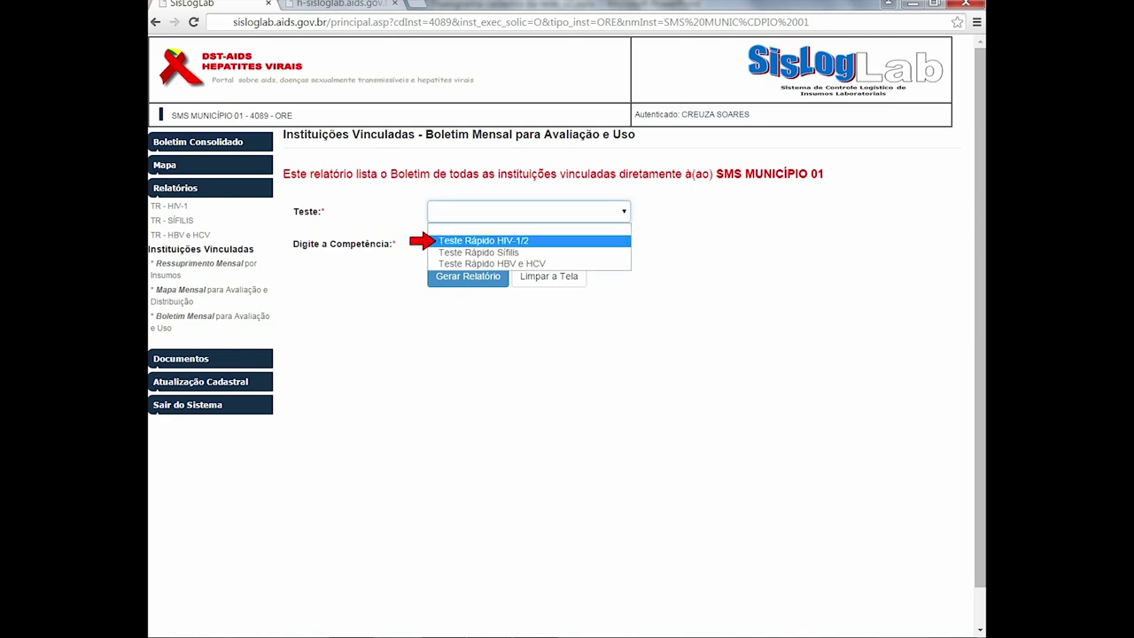
left_click(483, 240)
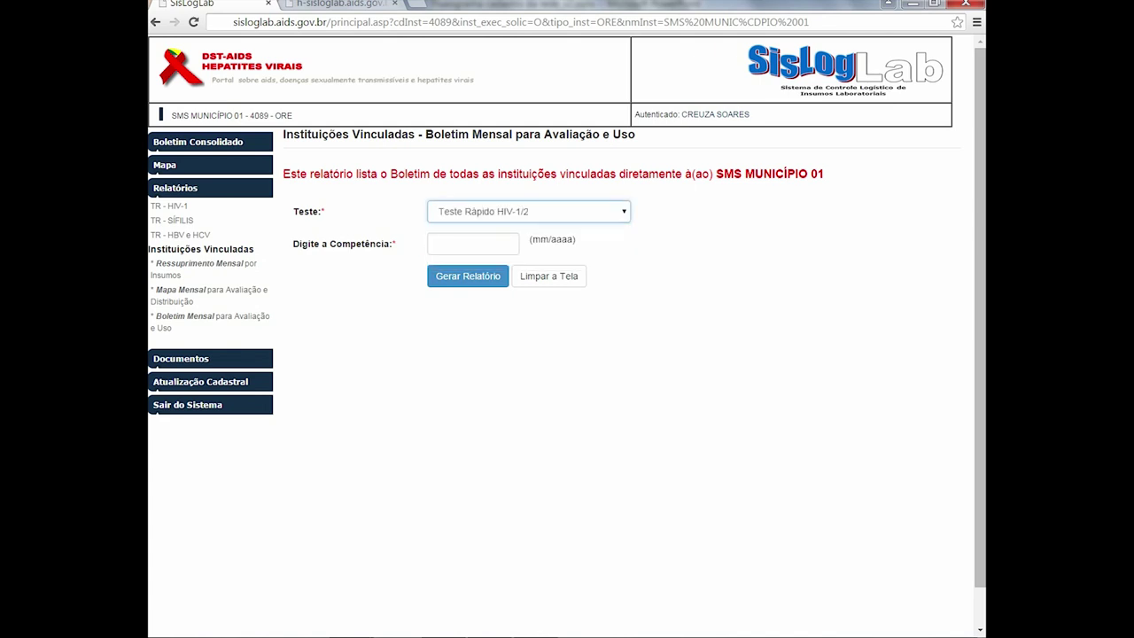
left_click(472, 244)
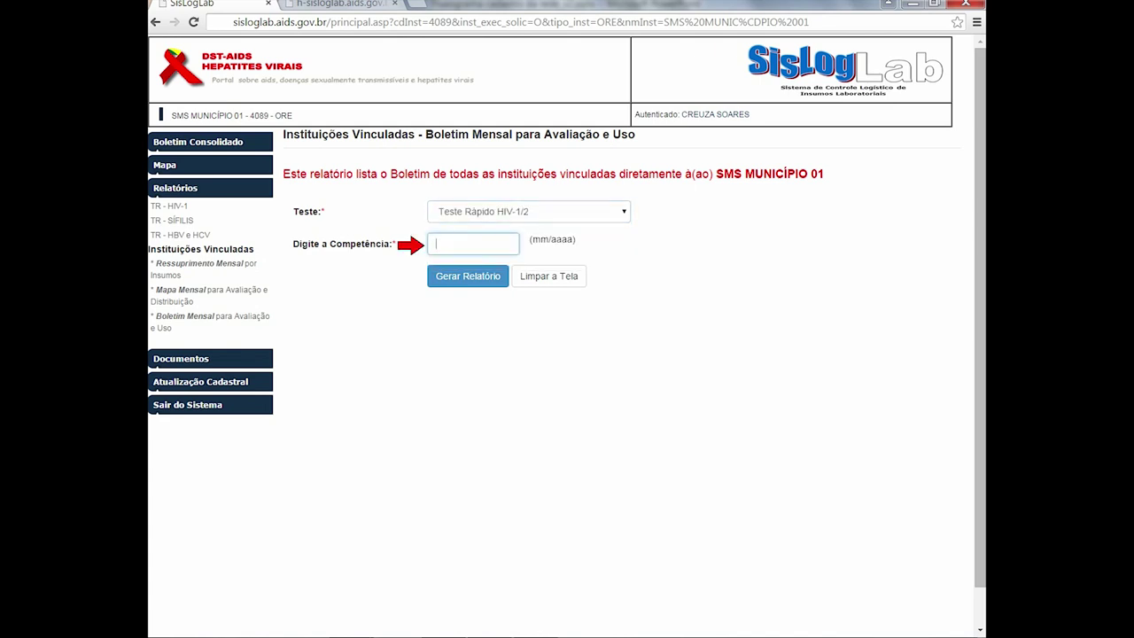
type("08/2015")
left_click(467, 275)
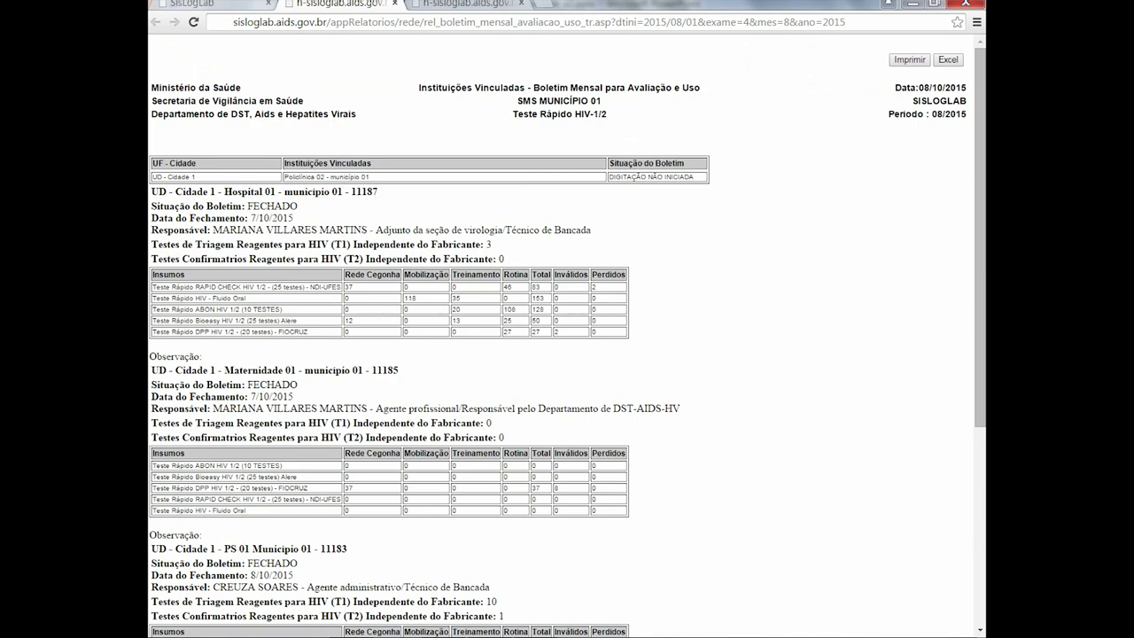
scroll(567, 337, "down", 4)
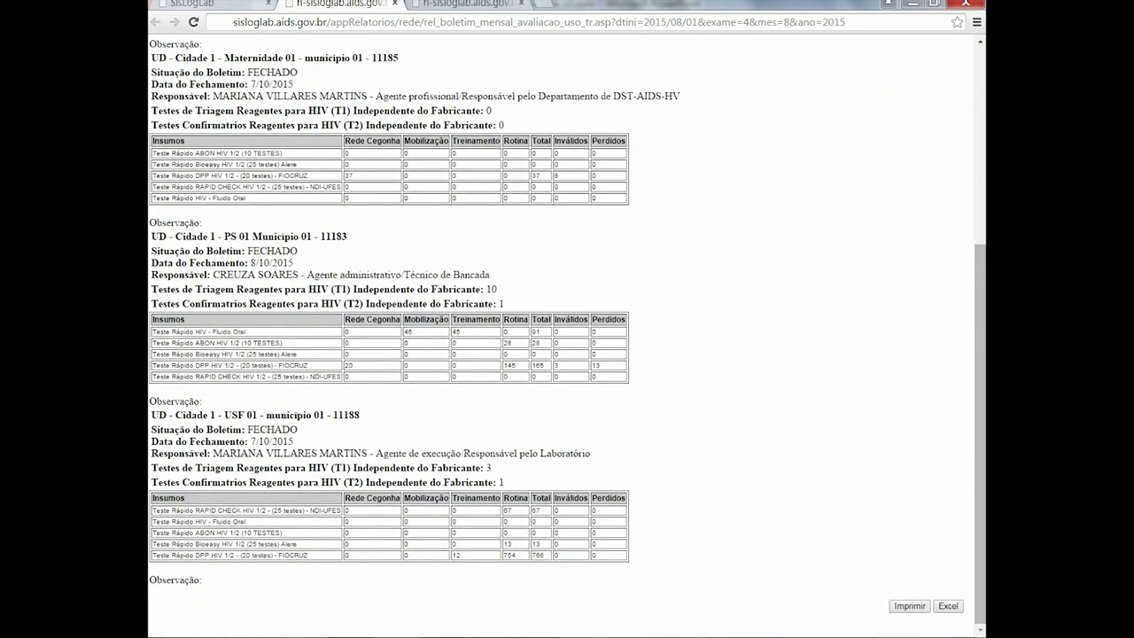
scroll(568, 337, "up", 4)
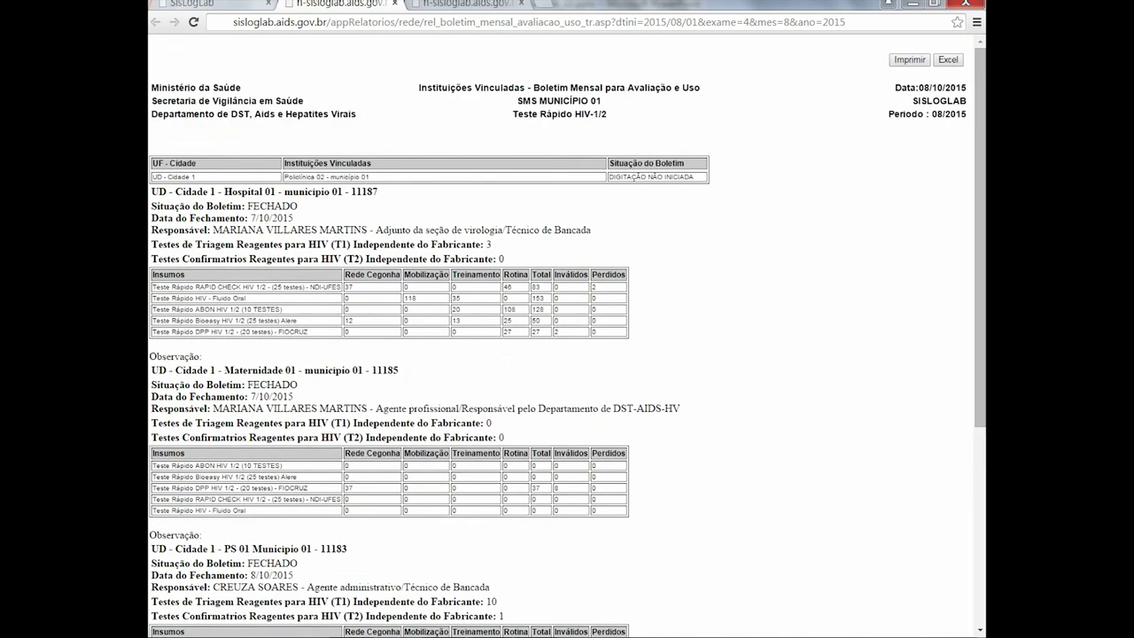
Return to the SisLogLab page and open the Agosto/2015 Boletim Consolidado for Teste Rápido HIV-1/2
key("ctrl+1")
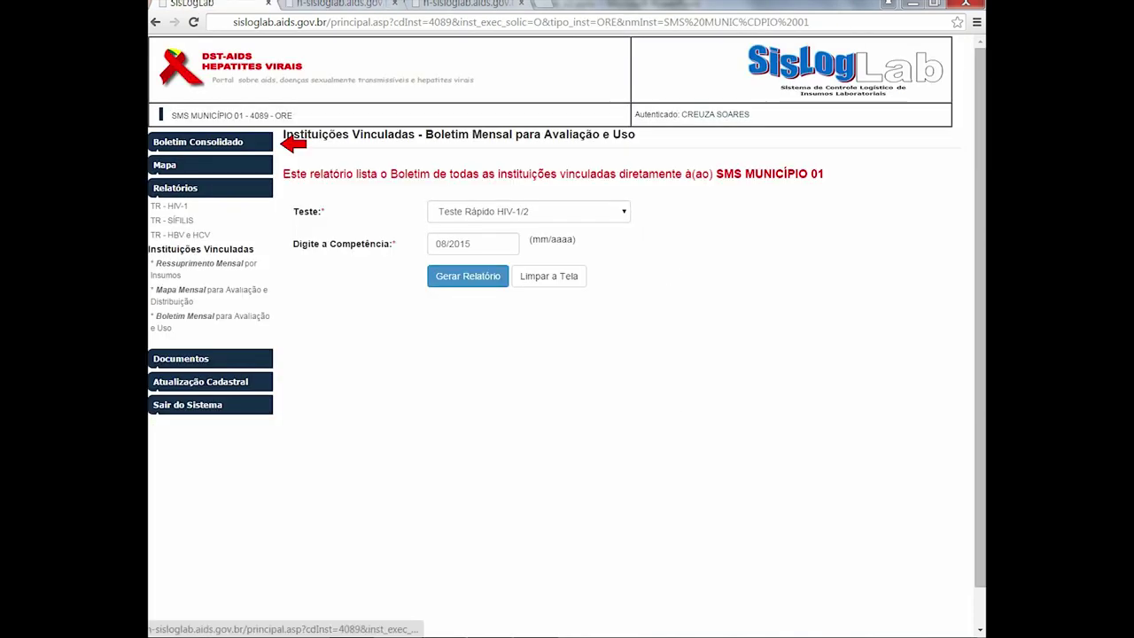
left_click(210, 142)
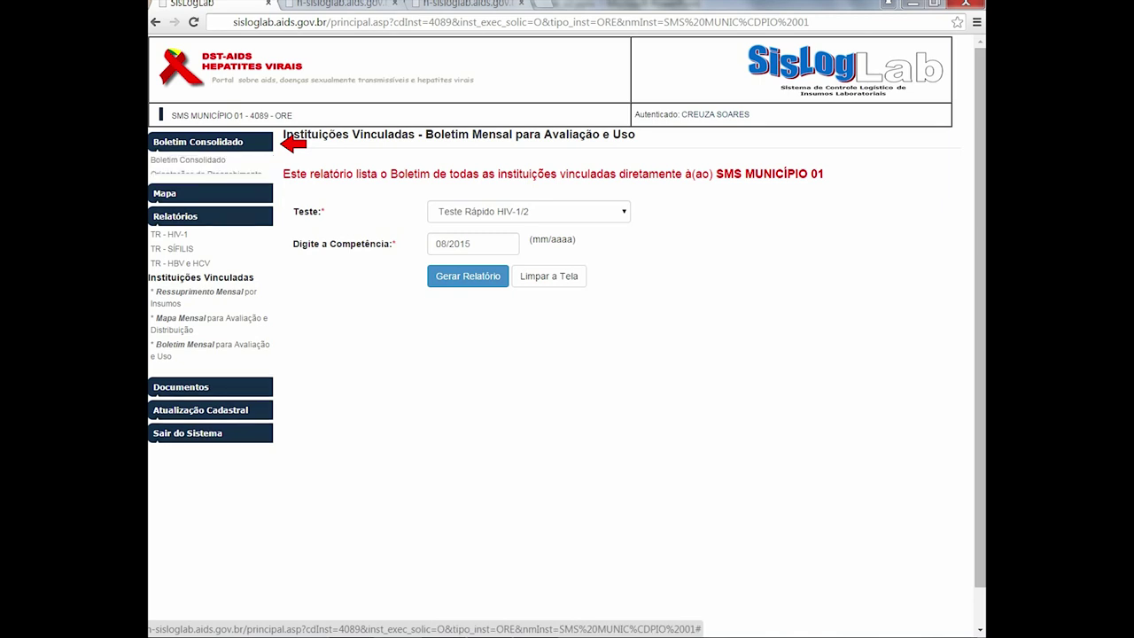
left_click(210, 160)
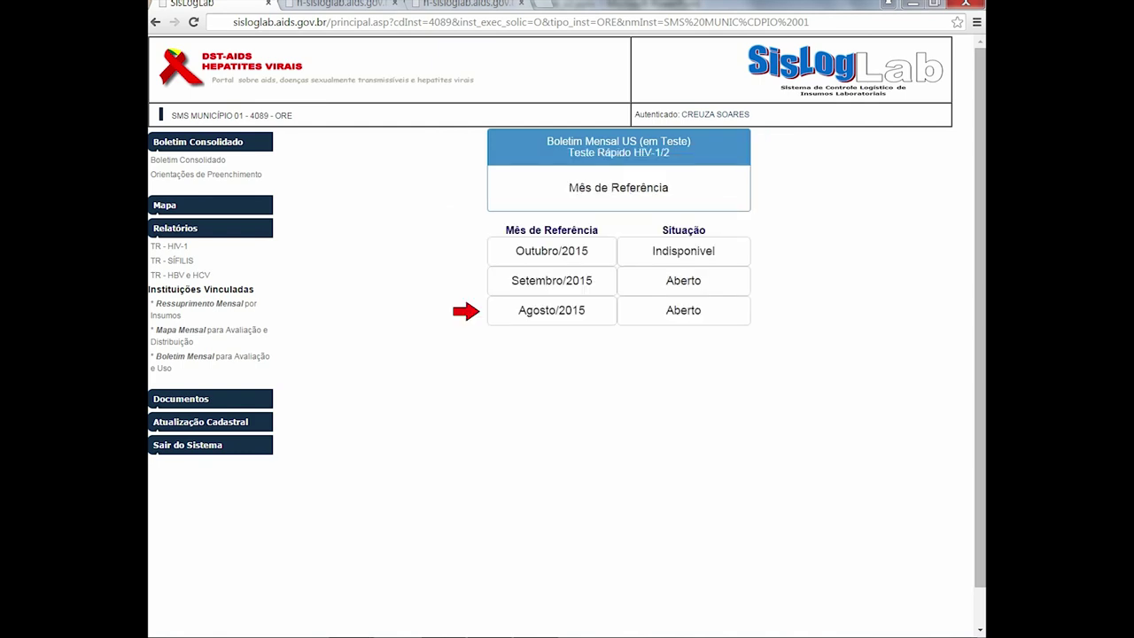
left_click(551, 310)
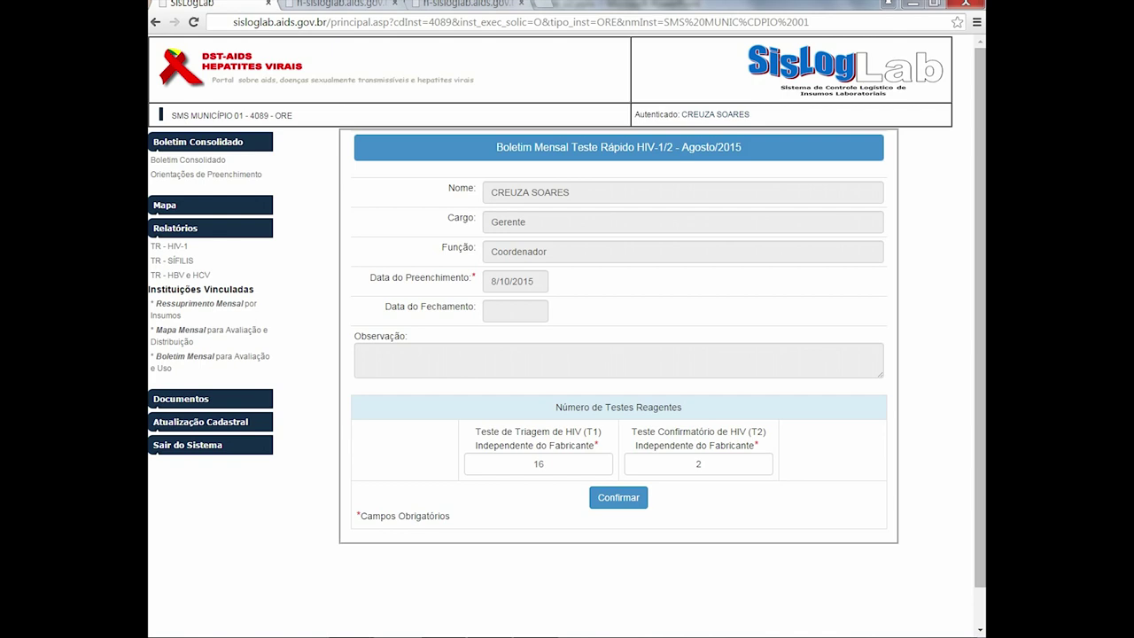
Set the consolidated reactive HIV tests to 28 for screening (T1) and 3 for confirmatory (T2)
double_click(538, 464)
type("28")
key("Tab")
type("3")
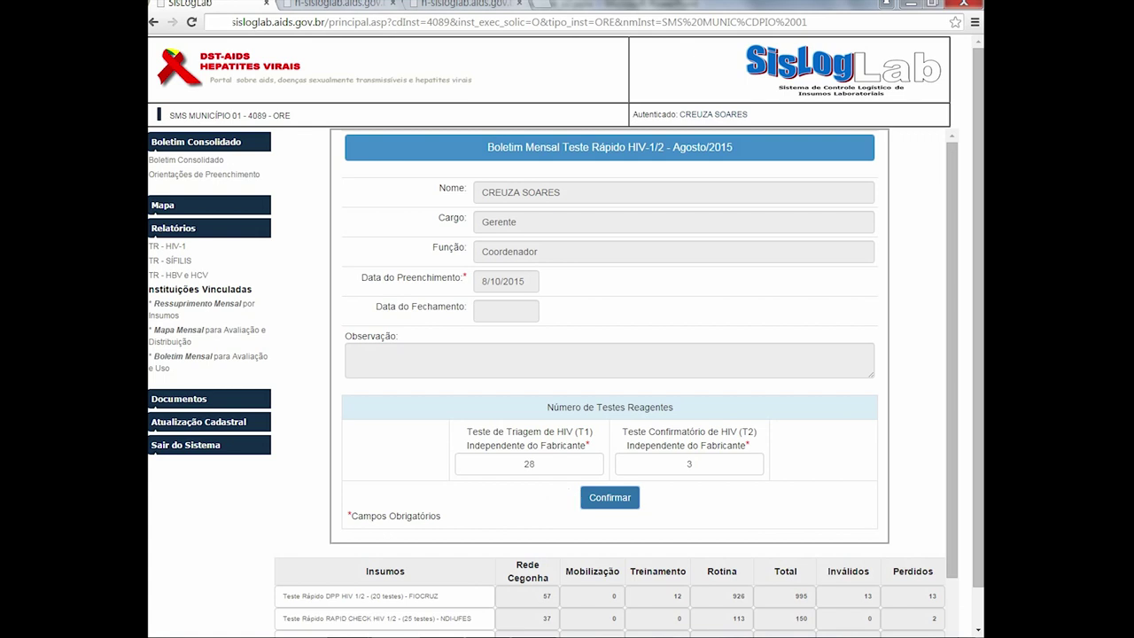
For Teste Rápido DPP HIV 1/2 - FIOCRUZ, set Treinamentos to 15 and Rotina to 943, and save and close the record
scroll(610, 354, "down", 3)
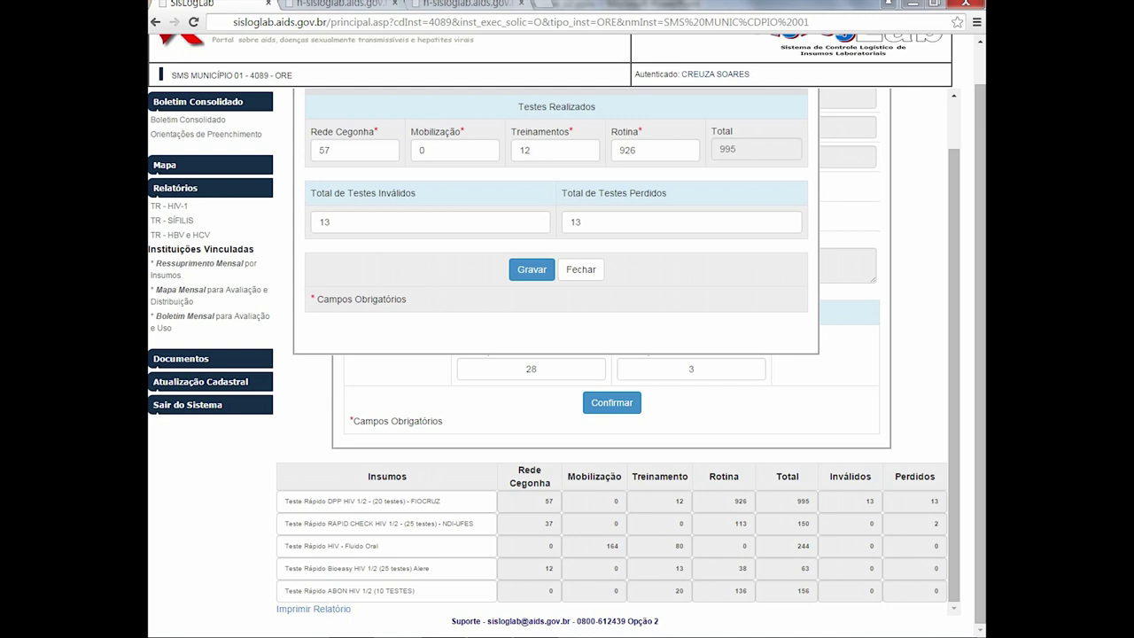
key("Tab")
type("15")
key("Tab")
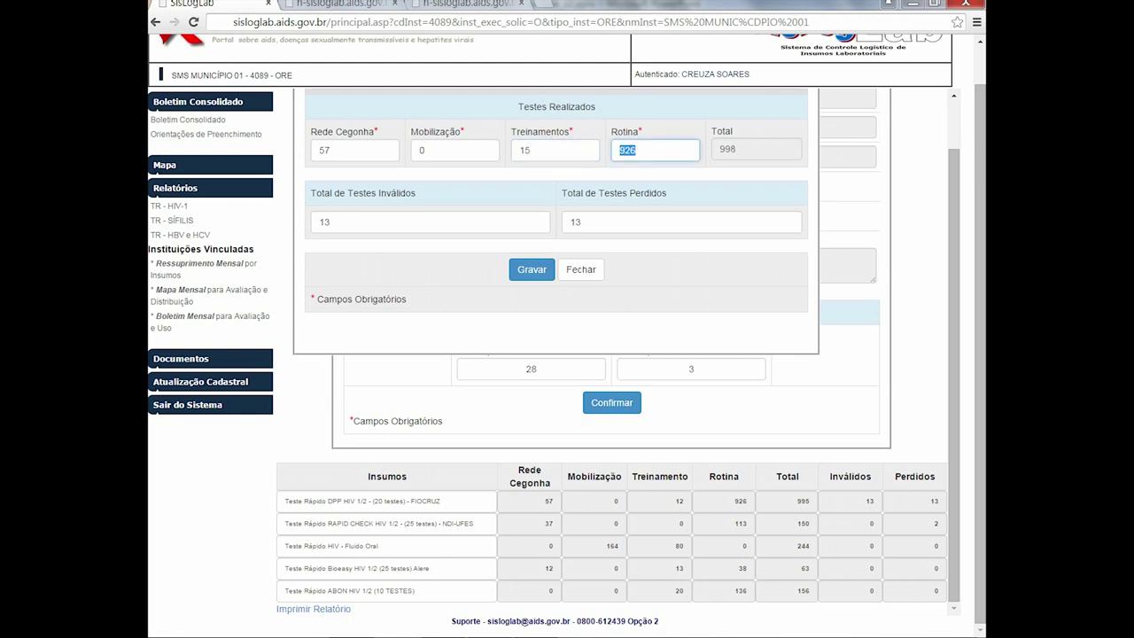
type("943")
left_click(531, 270)
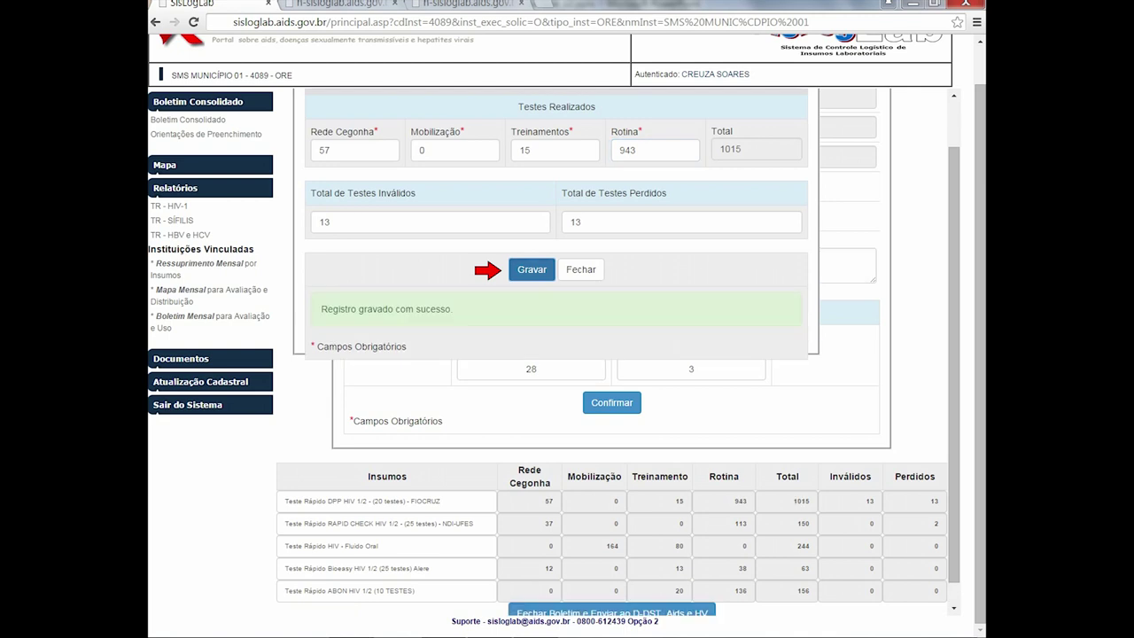
left_click(581, 269)
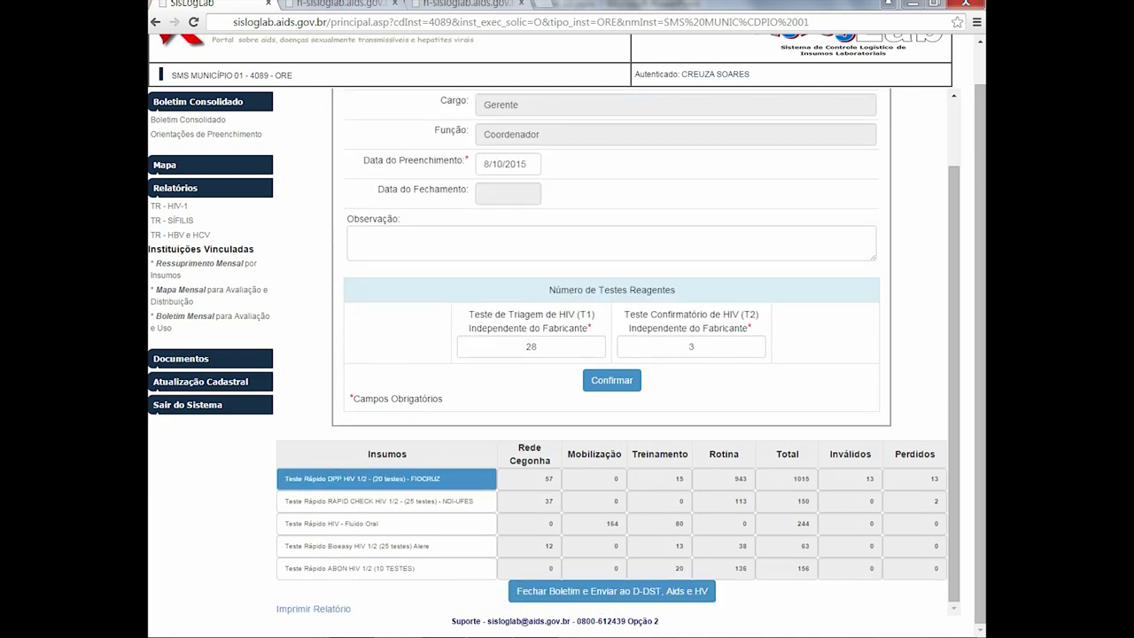